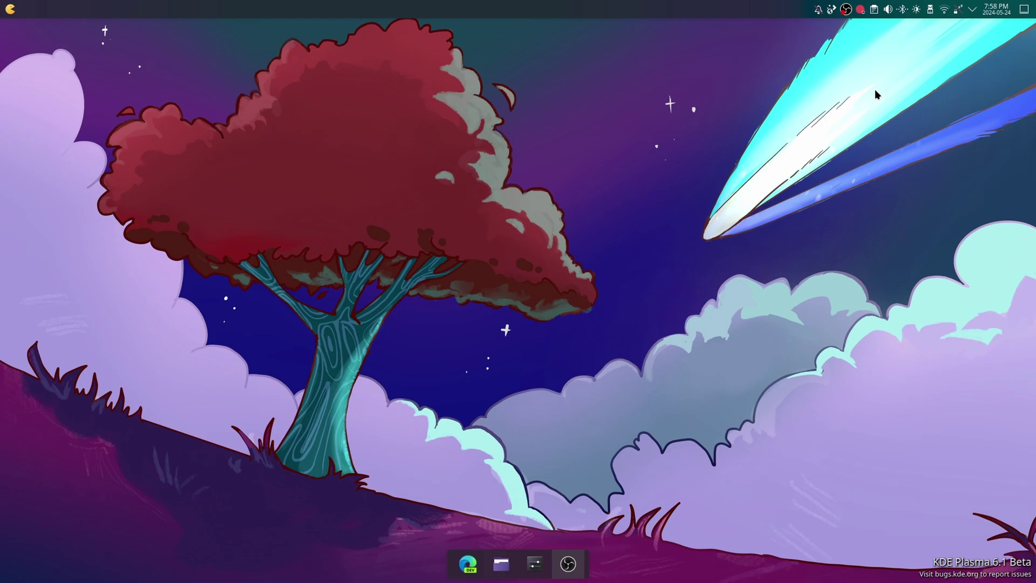
- Enter desktop edit mode, open the top panel's settings, then leave edit mode
right_click(744, 6)
right_click(554, 138)
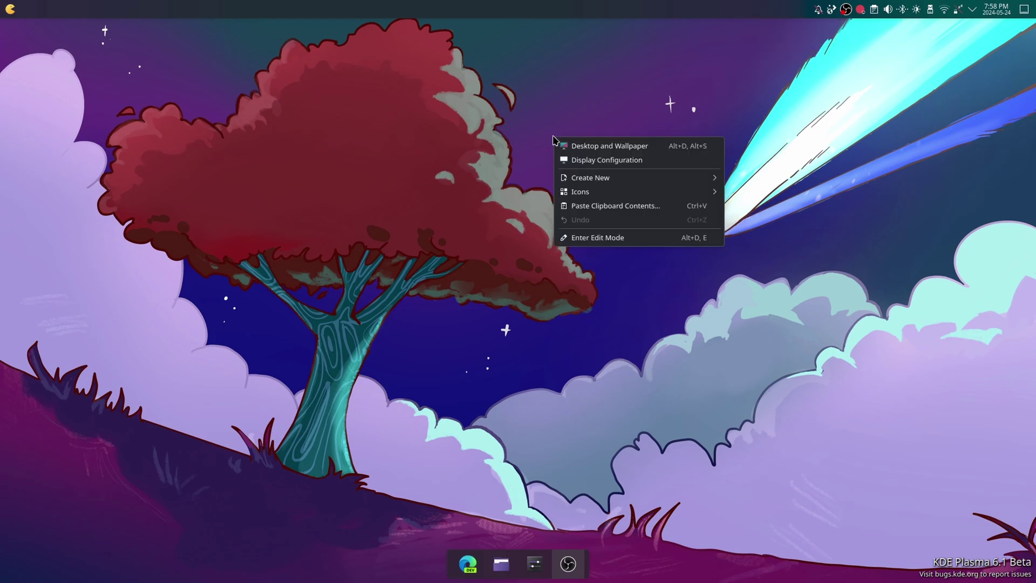
left_click(596, 237)
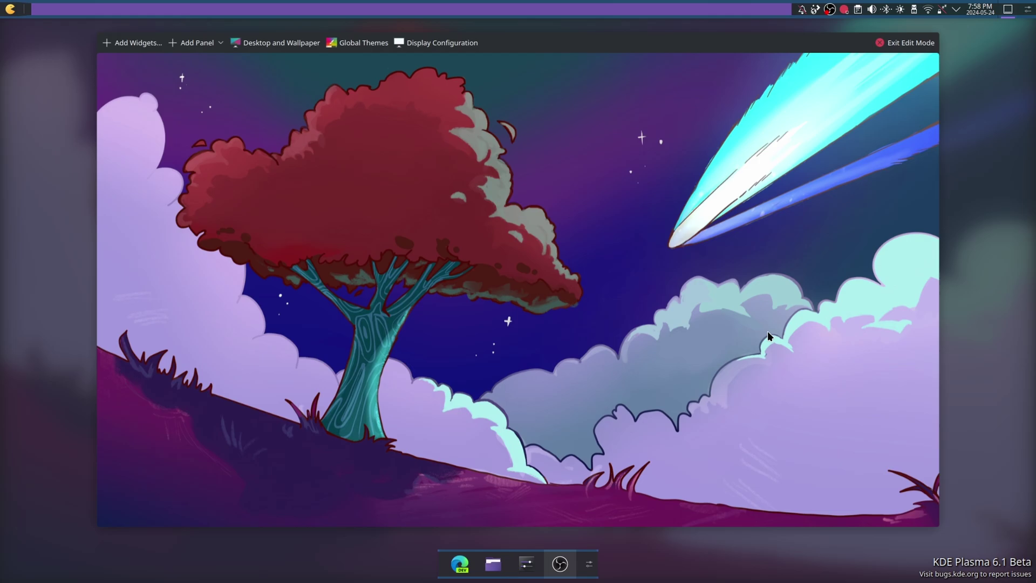
left_click(616, 11)
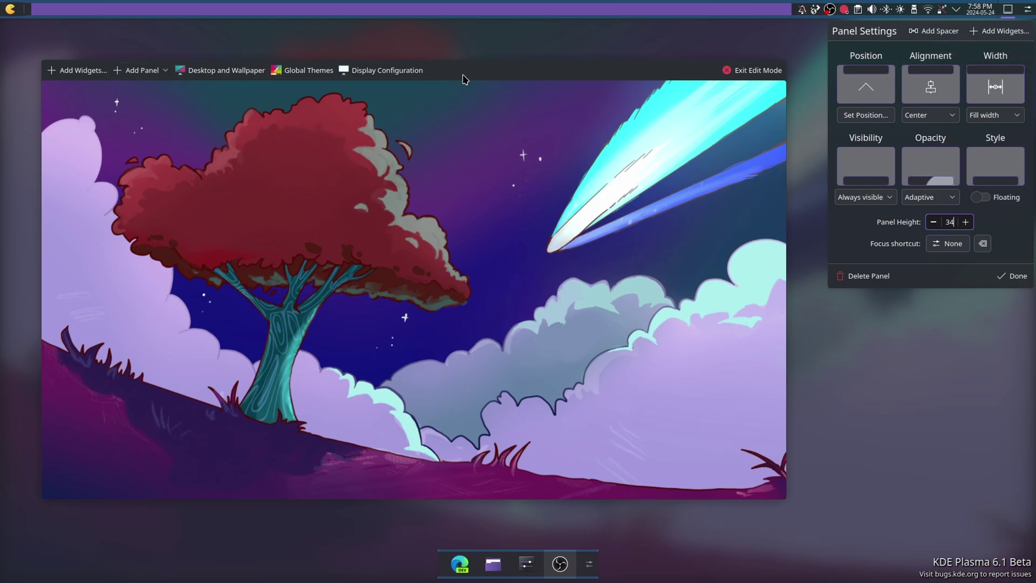
left_click(738, 76)
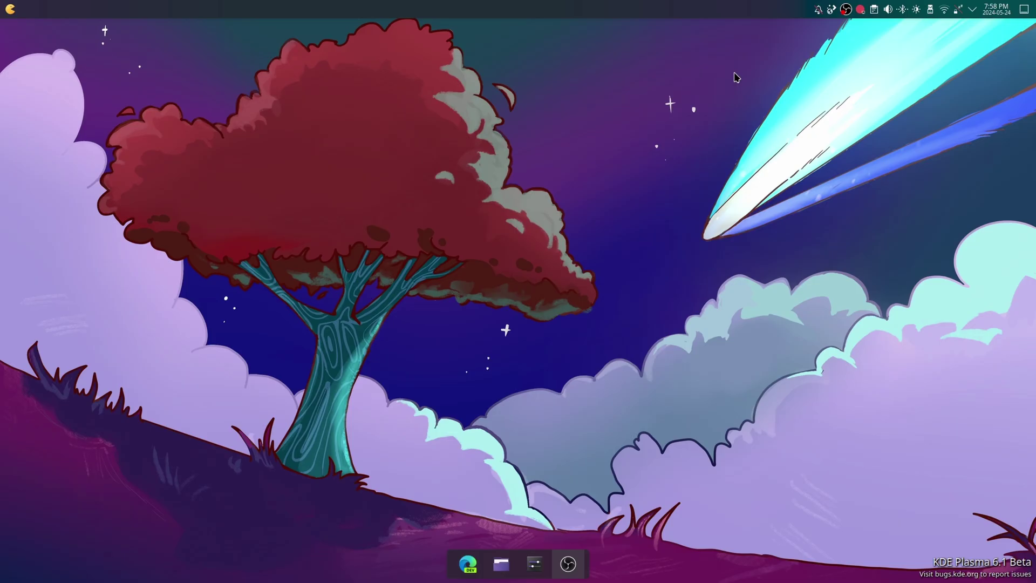
- Open System Settings, check Display & Monitor's colour profiles keeping Built-In, then go to Sound
left_click(535, 566)
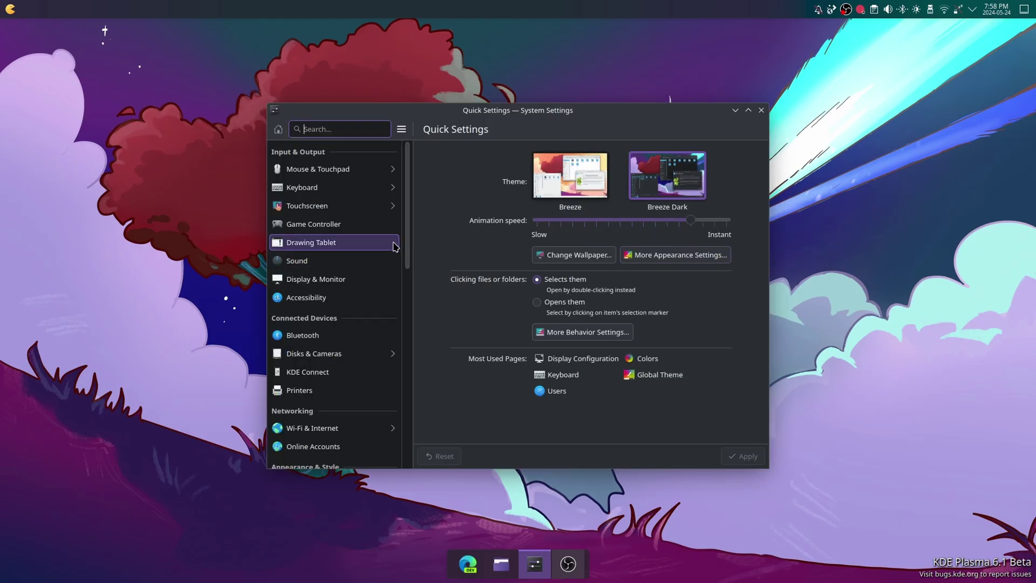
left_click(324, 279)
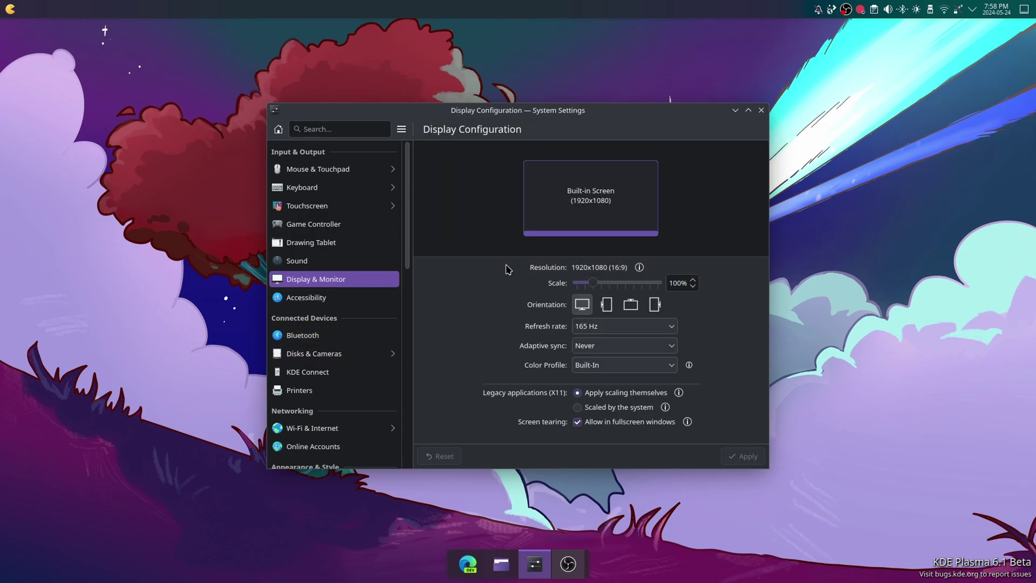
left_click(593, 371)
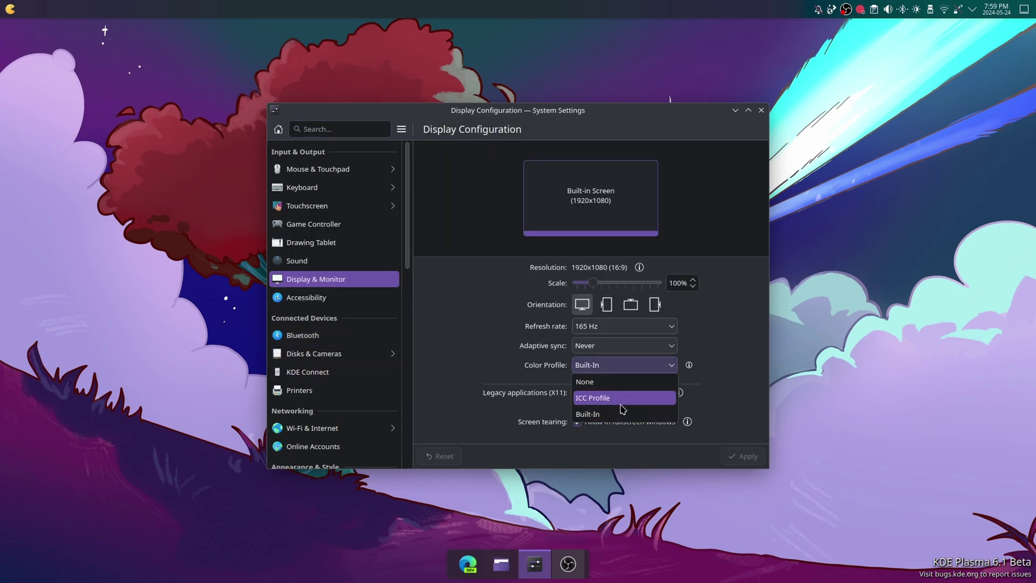
left_click(509, 378)
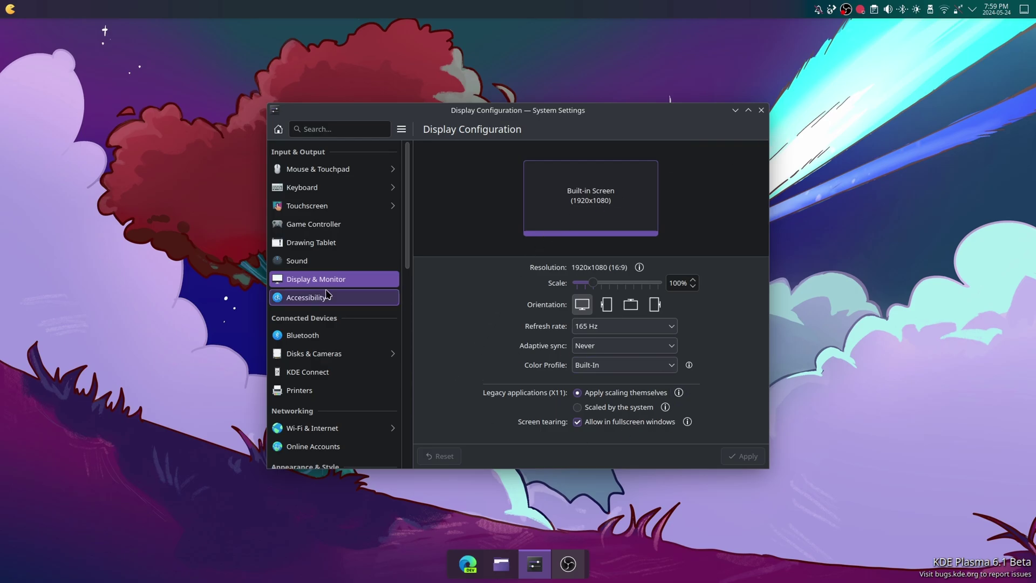
scroll(351, 308, "down", 1)
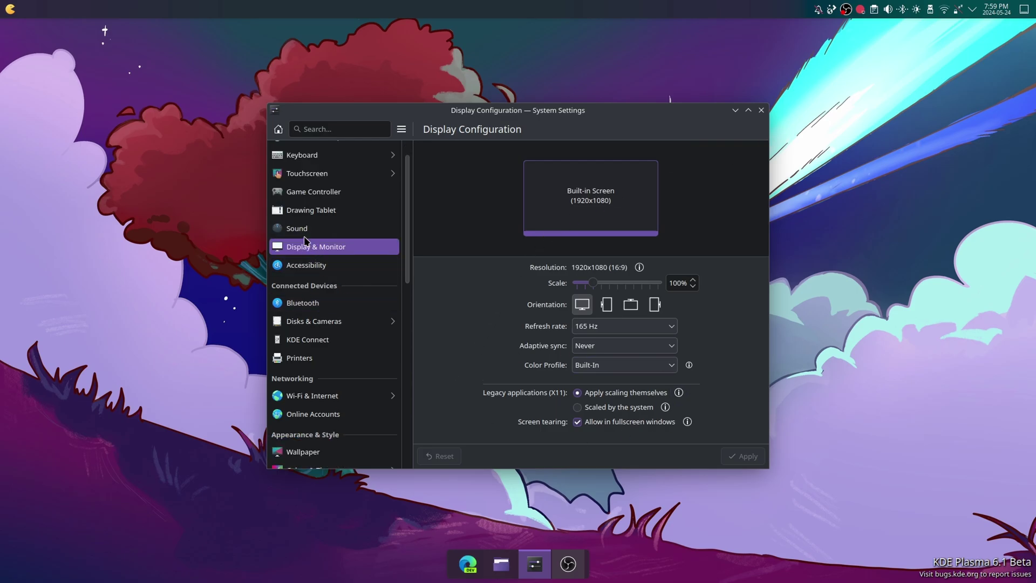
left_click(304, 233)
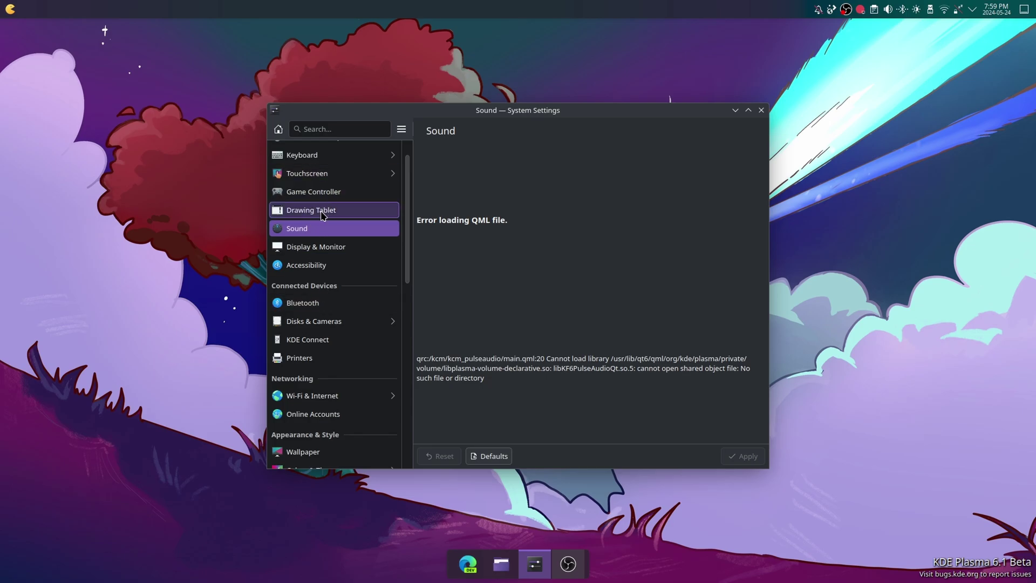
- View the Keyboard page (Generic 104-key PC, delay 600, rate 25.00), then return to the categories
scroll(322, 216, "up", 1)
left_click(316, 188)
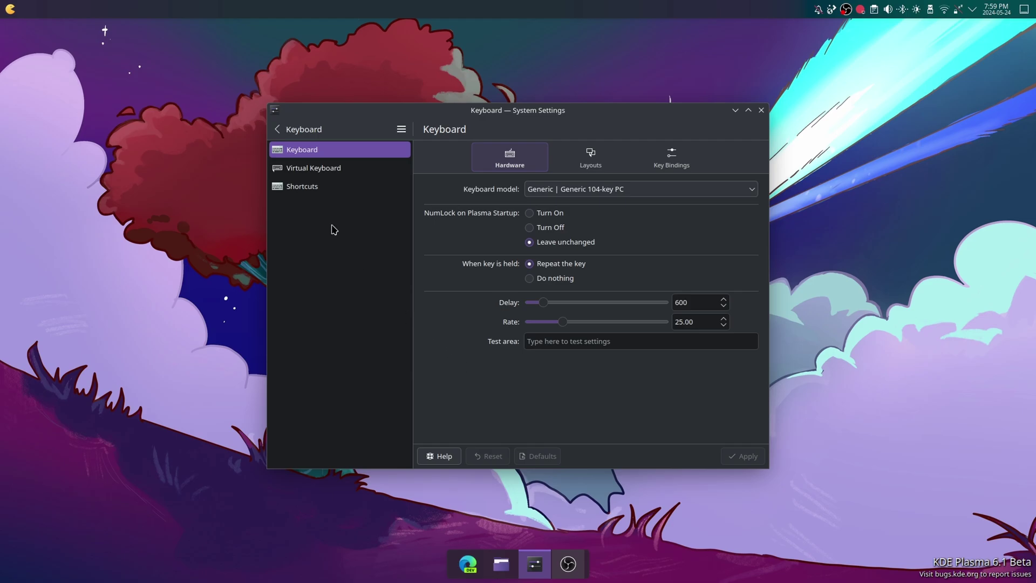
left_click(277, 129)
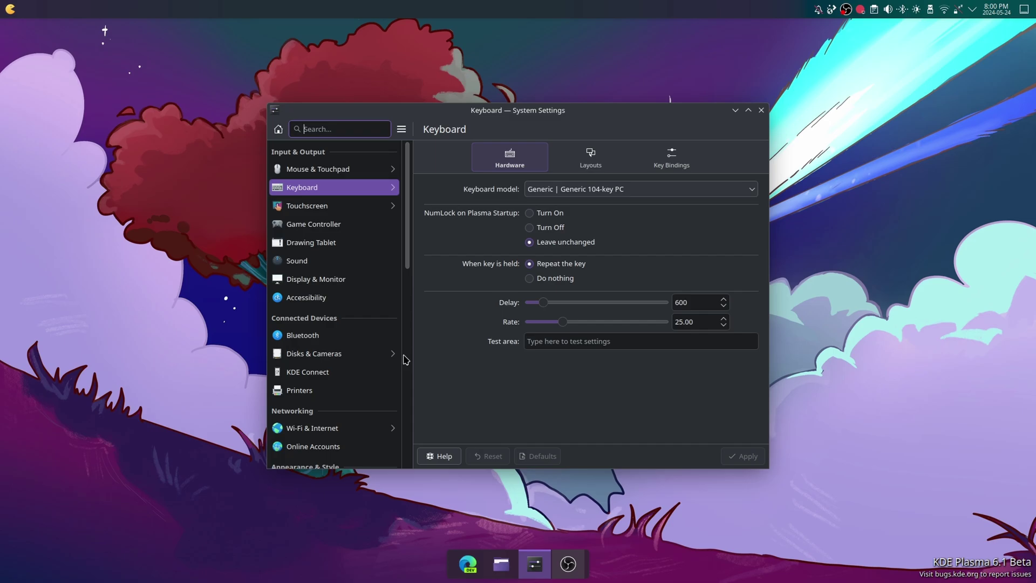
- Check Online Accounts (no accounts added), then open Activities showing only the Default activity
scroll(394, 354, "down", 3)
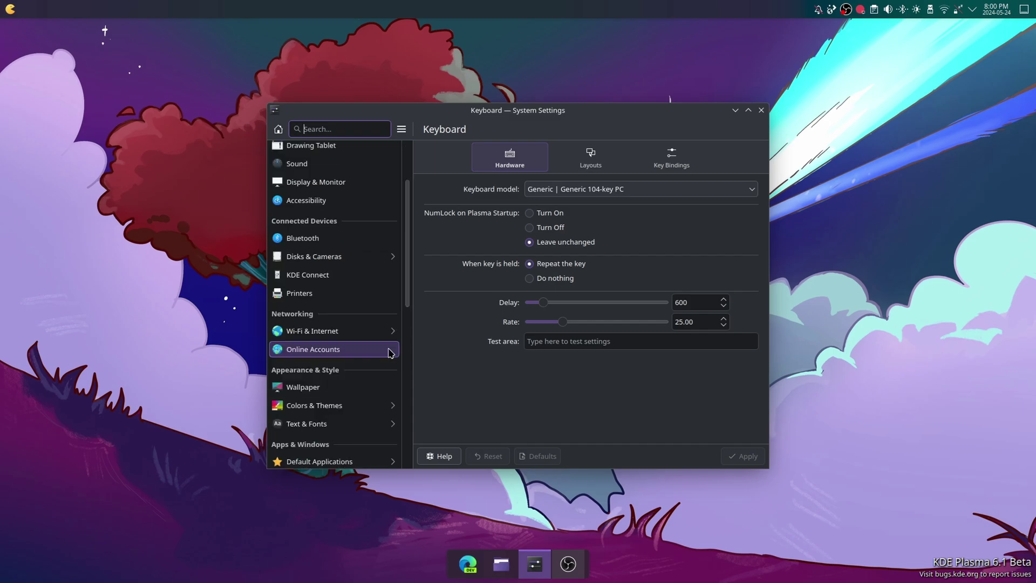
left_click(362, 358)
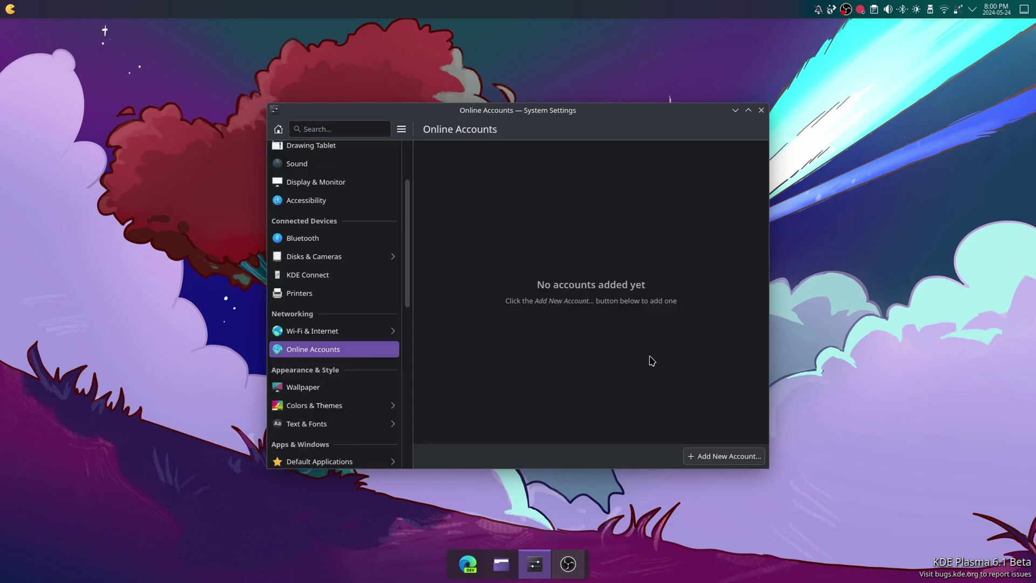
scroll(334, 353, "down", 5)
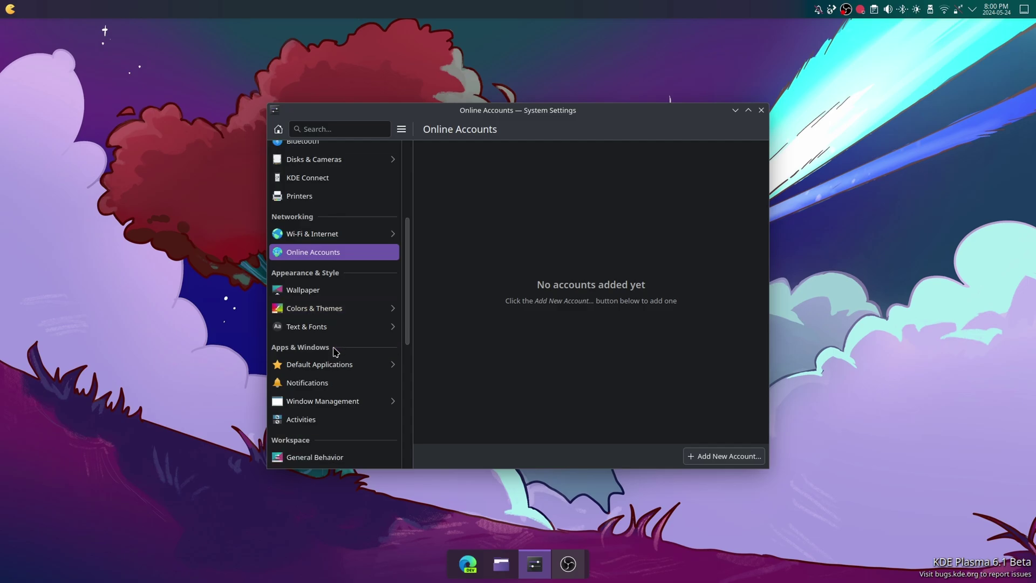
scroll(336, 354, "down", 2)
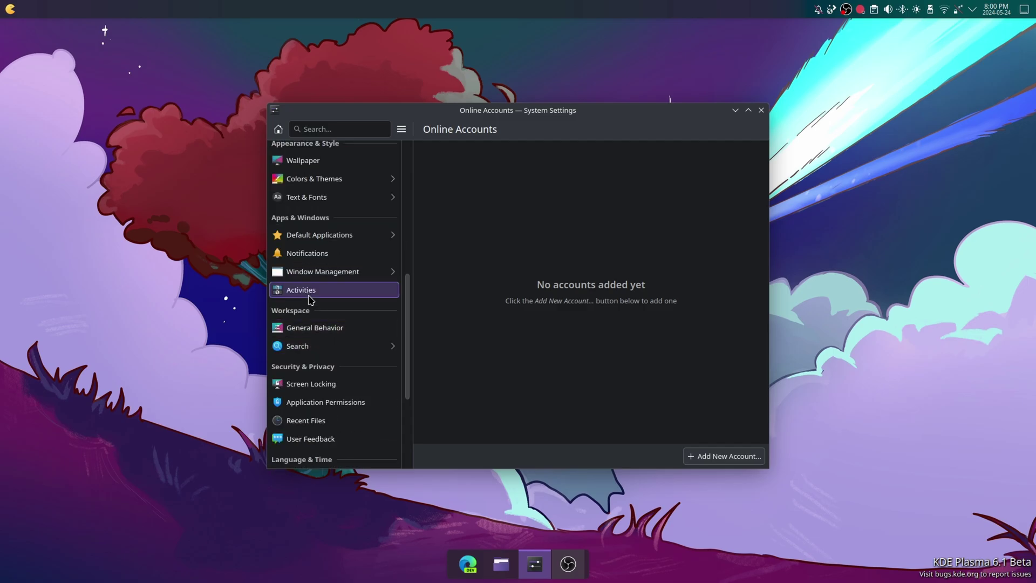
left_click(309, 293)
scroll(362, 367, "down", 2)
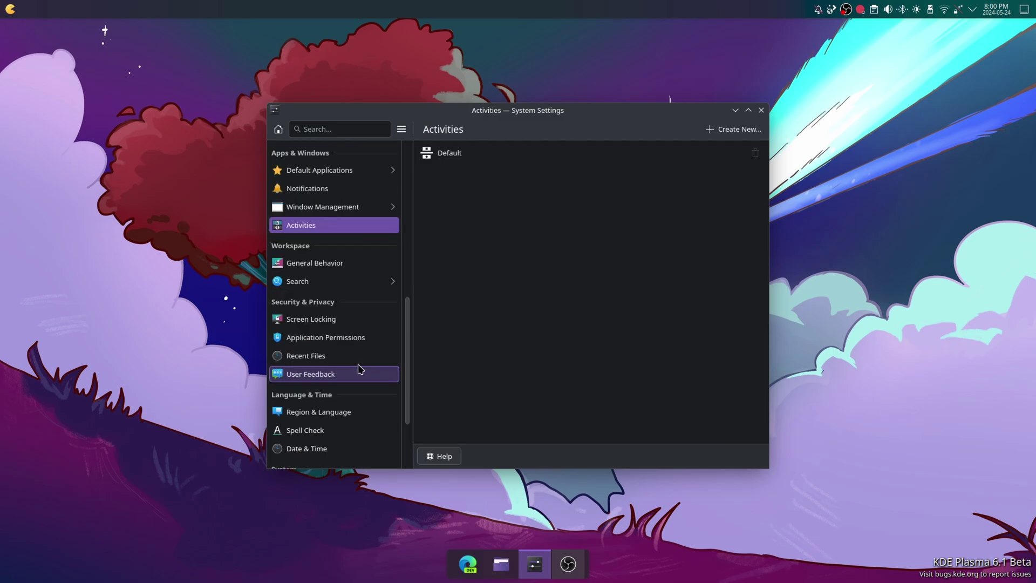
scroll(361, 370, "down", 2)
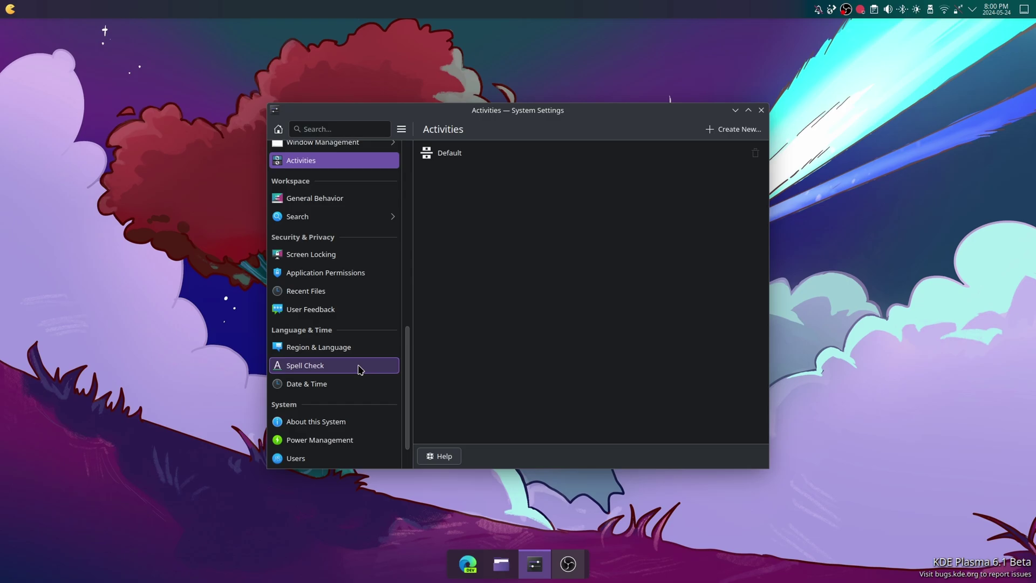
- Maximize System Settings on the Activities page and scroll the sidebar back up to Input & Output
double_click(544, 110)
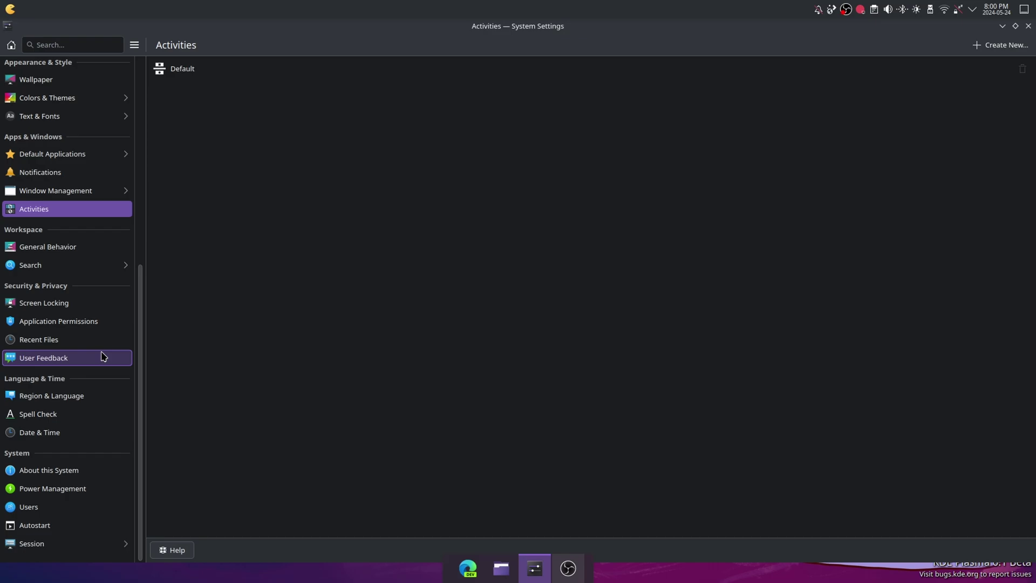
scroll(103, 356, "up", 10)
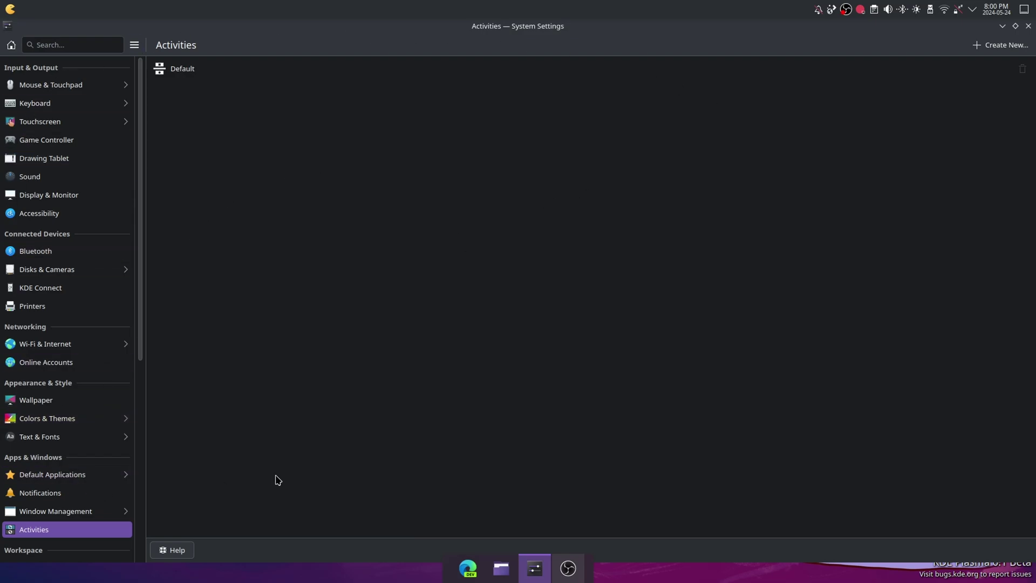
scroll(48, 318, "down", 5)
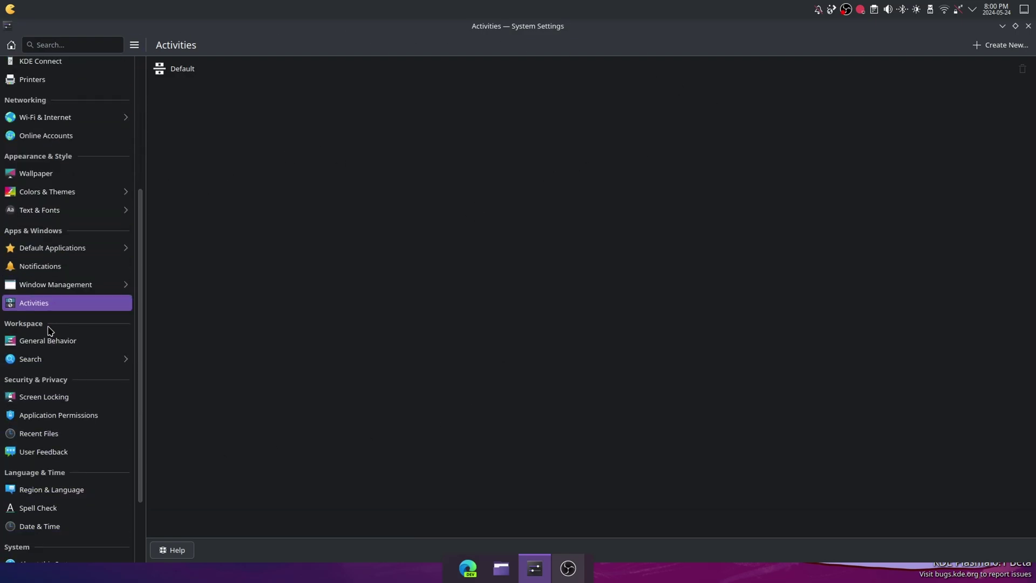
scroll(61, 369, "down", 1)
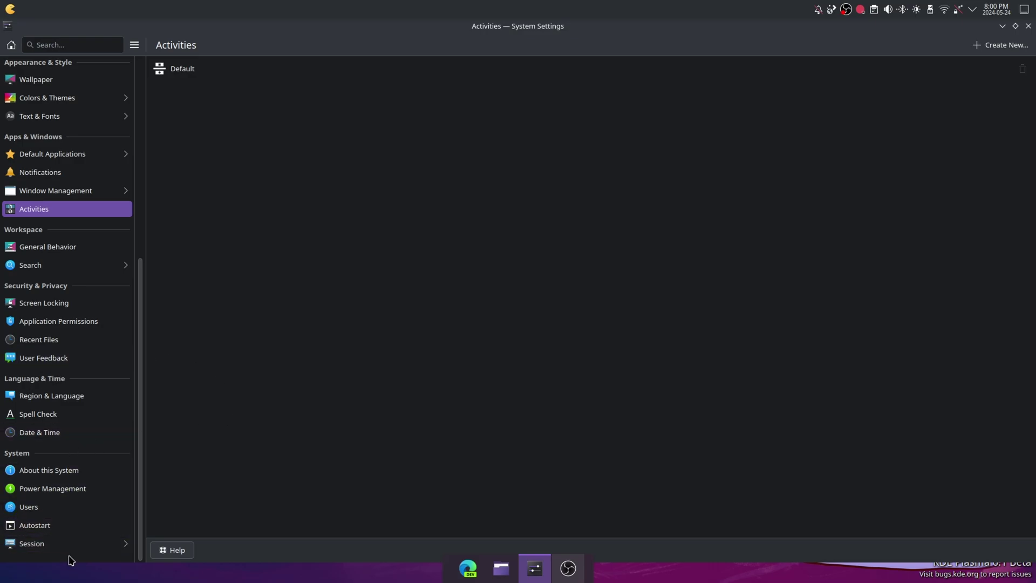
scroll(72, 479, "up", 5)
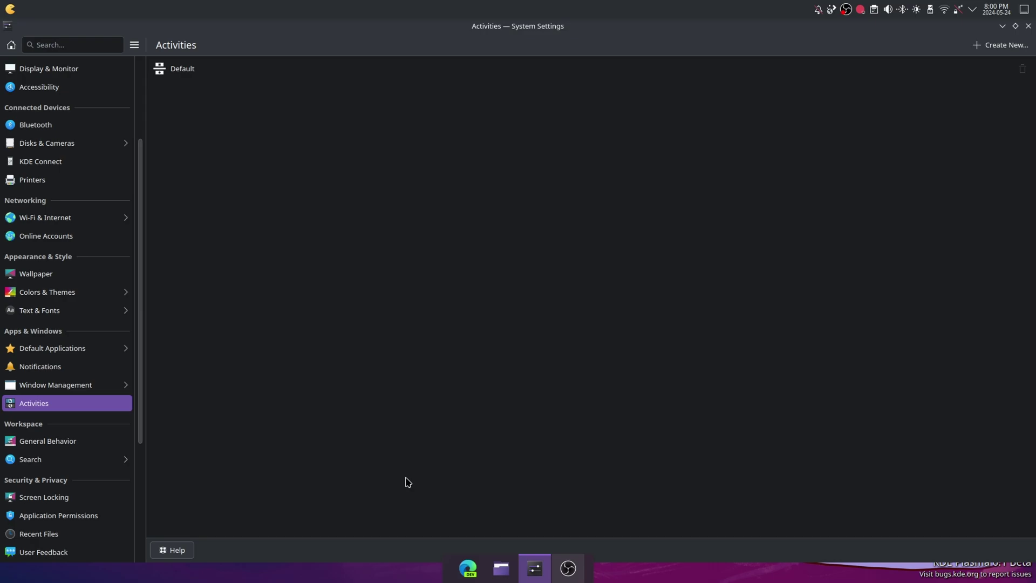
scroll(67, 162, "up", 4)
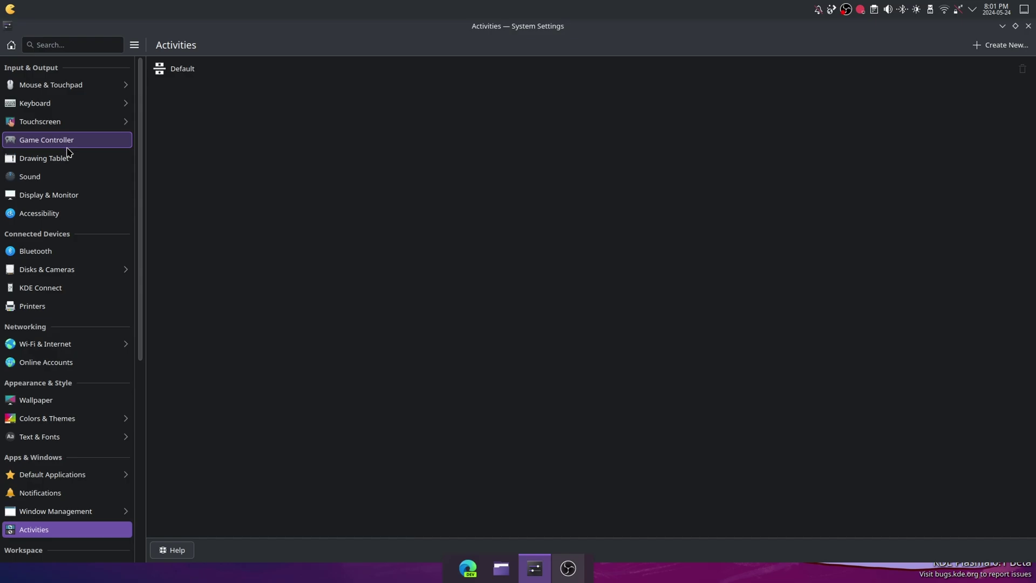
- Go to Appearance > Colors and apply an accent color taken from the wallpaper
left_click(10, 45)
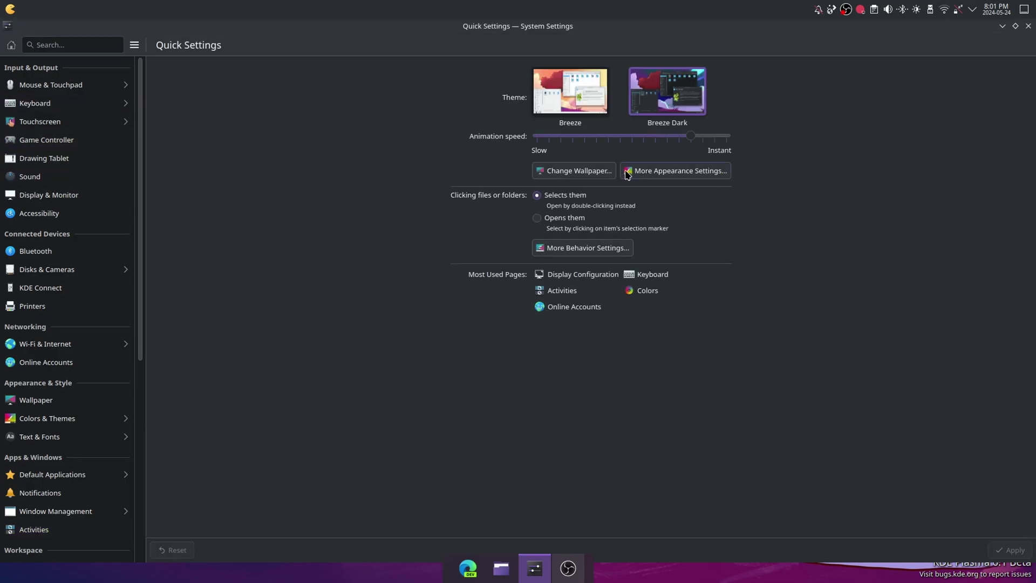
left_click(668, 177)
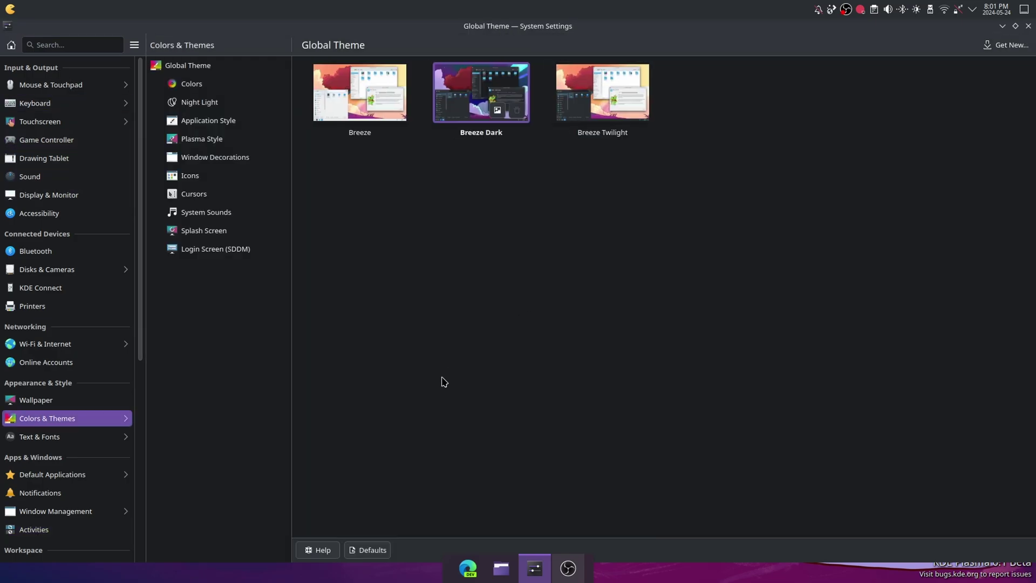
left_click(194, 86)
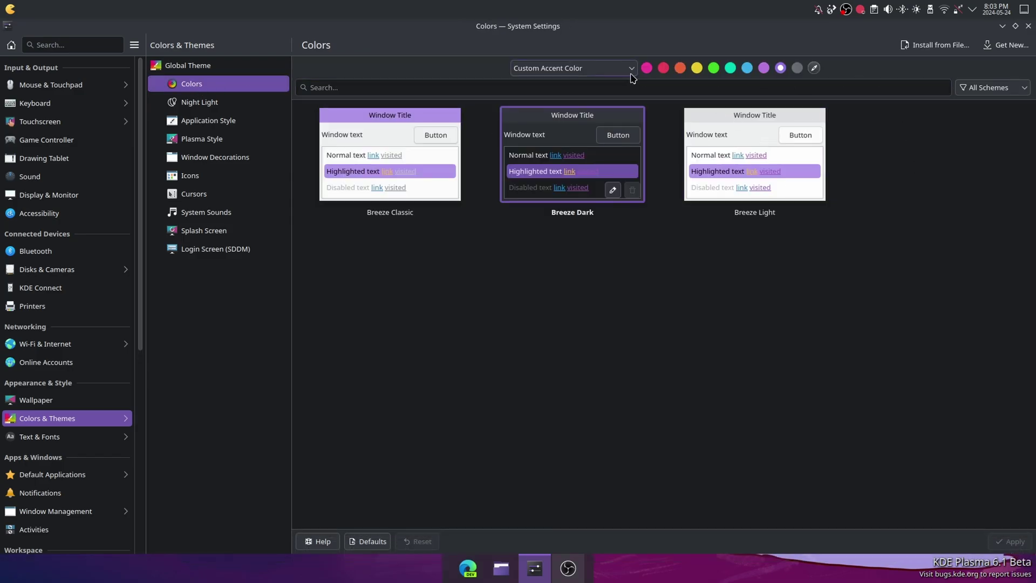
left_click(630, 74)
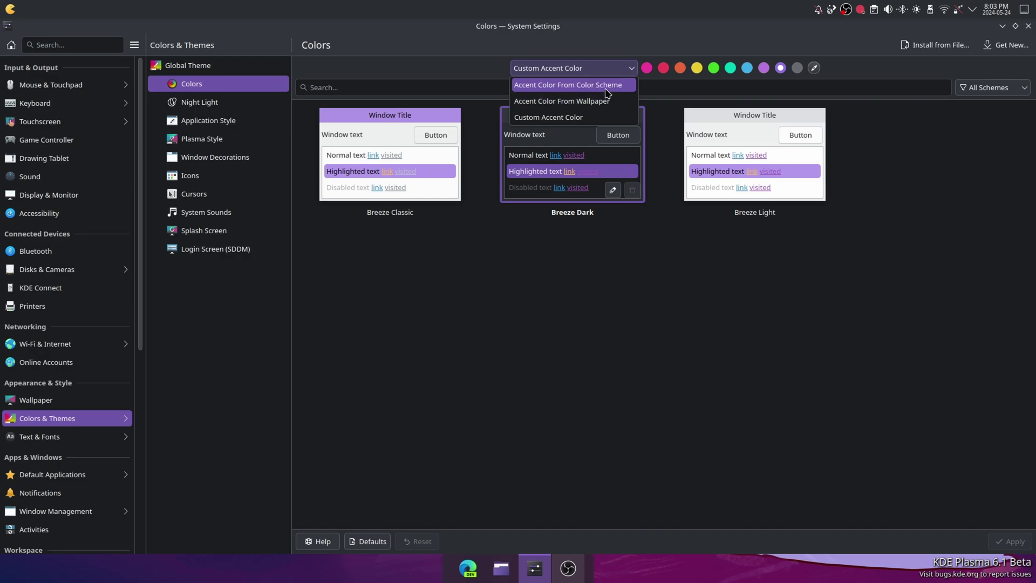
left_click(591, 102)
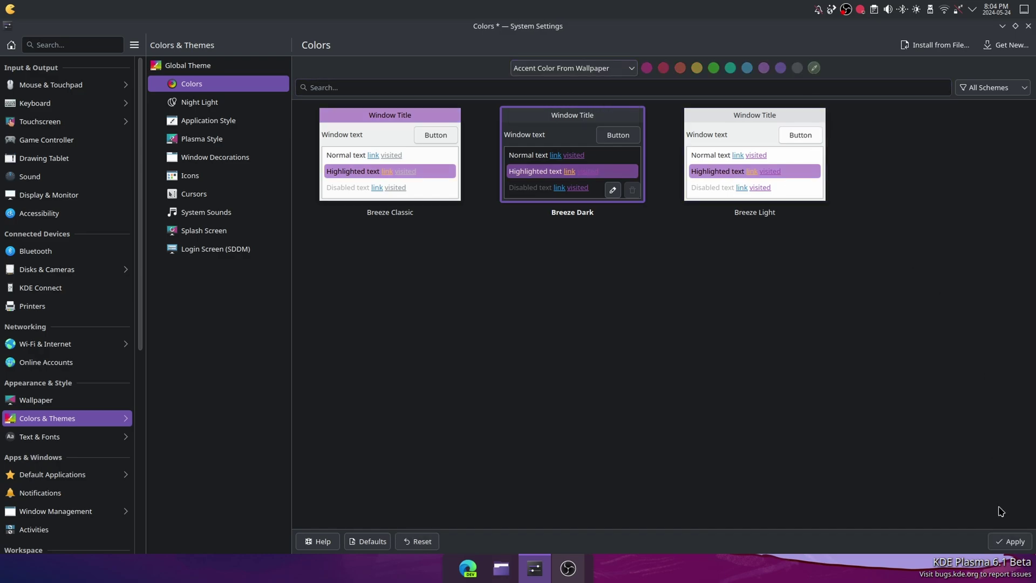
left_click(1006, 541)
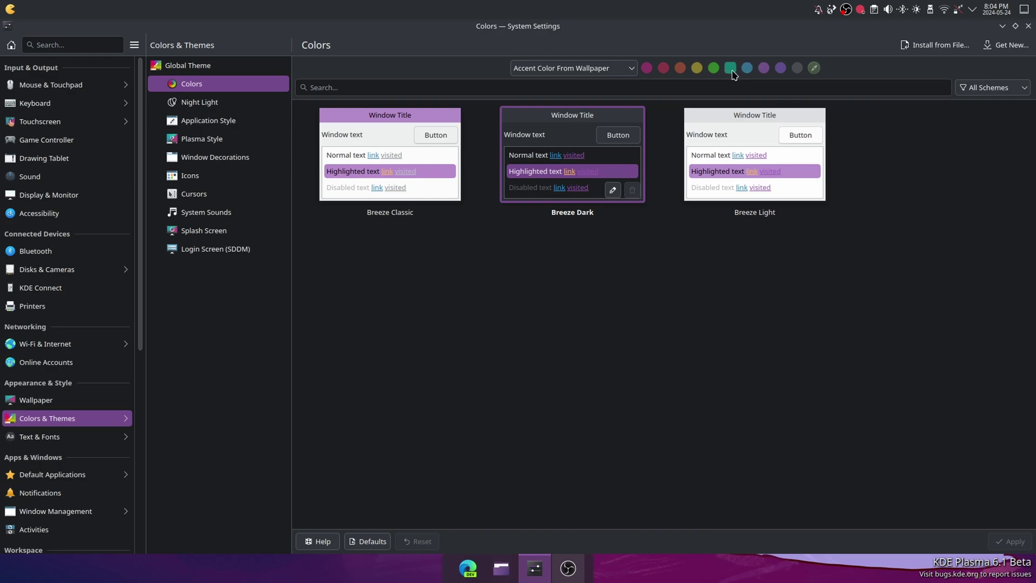
- Try green, teal and purple accents and other accent sources, then pick a light purple custom accent
left_click(714, 68)
left_click(731, 68)
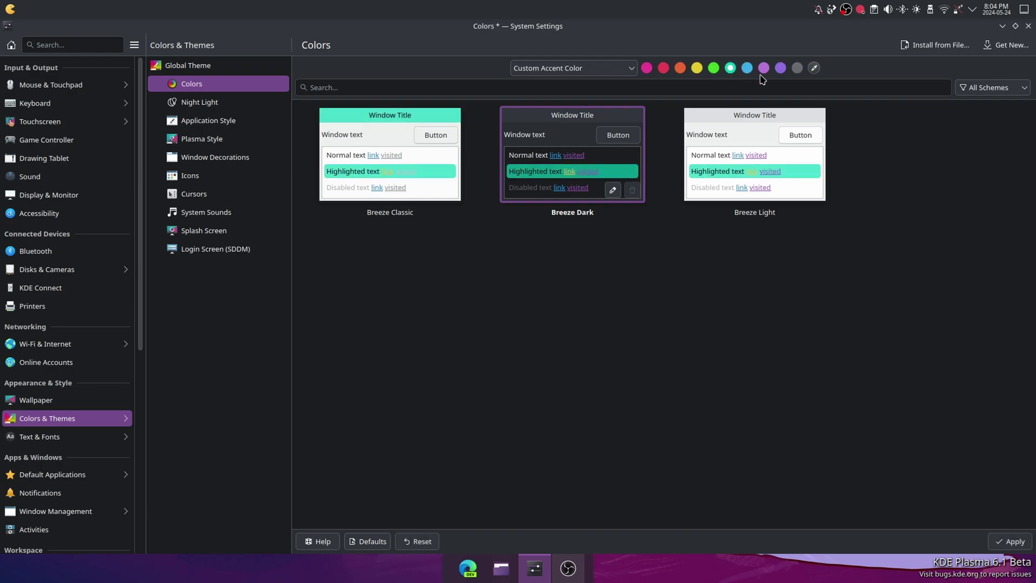
left_click(764, 68)
left_click(559, 69)
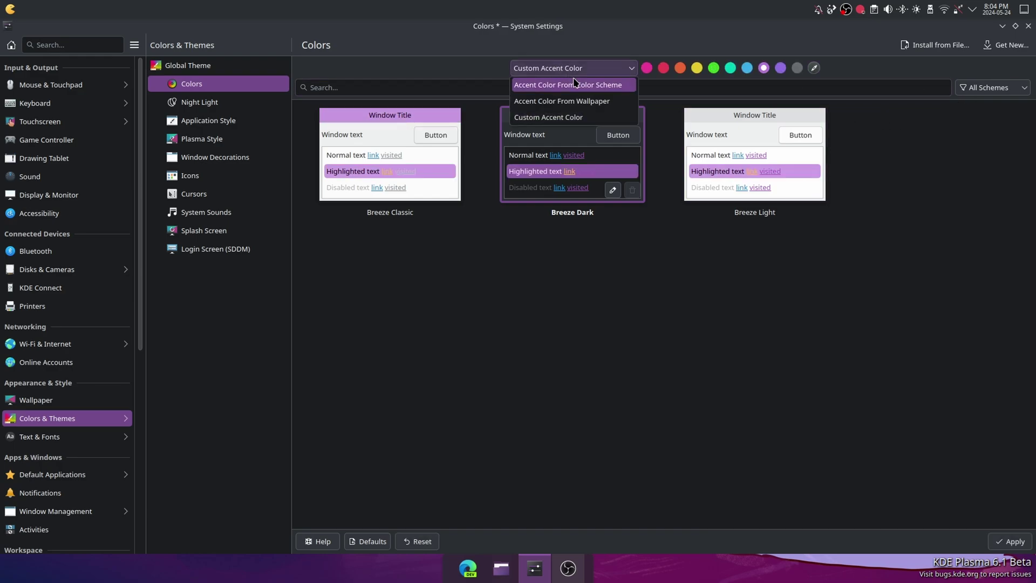
left_click(587, 86)
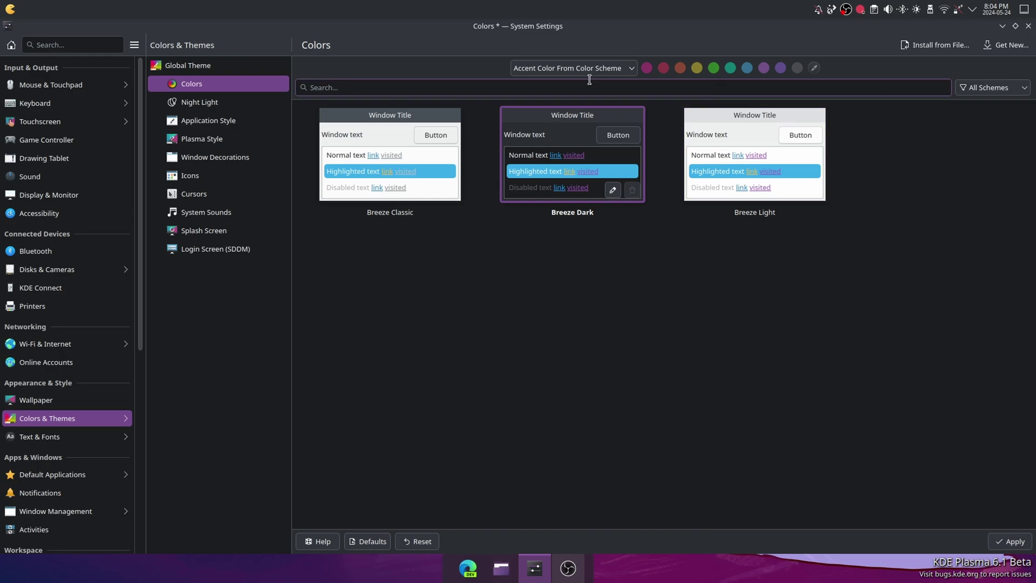
left_click(593, 69)
left_click(601, 101)
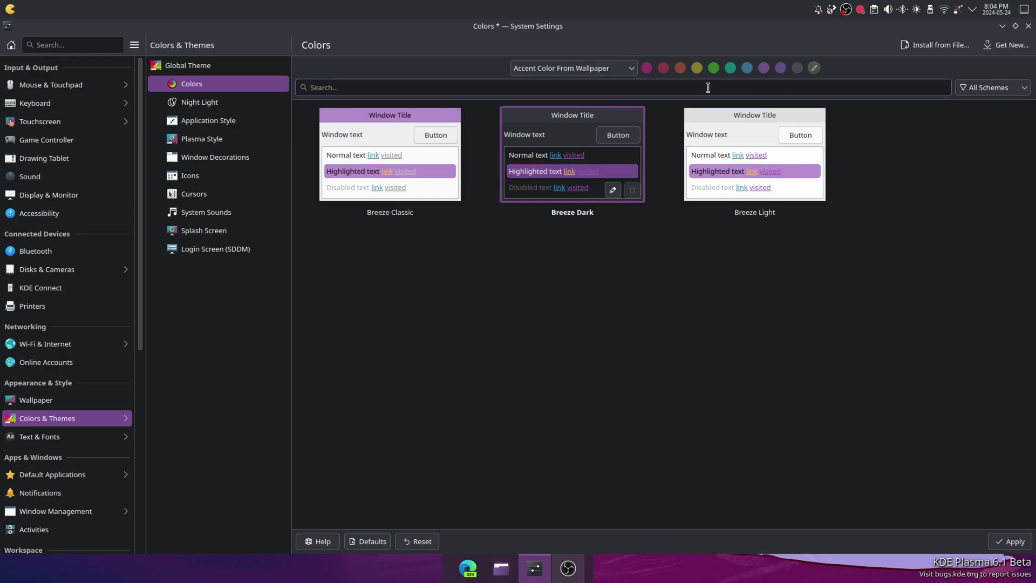
left_click(599, 73)
left_click(588, 116)
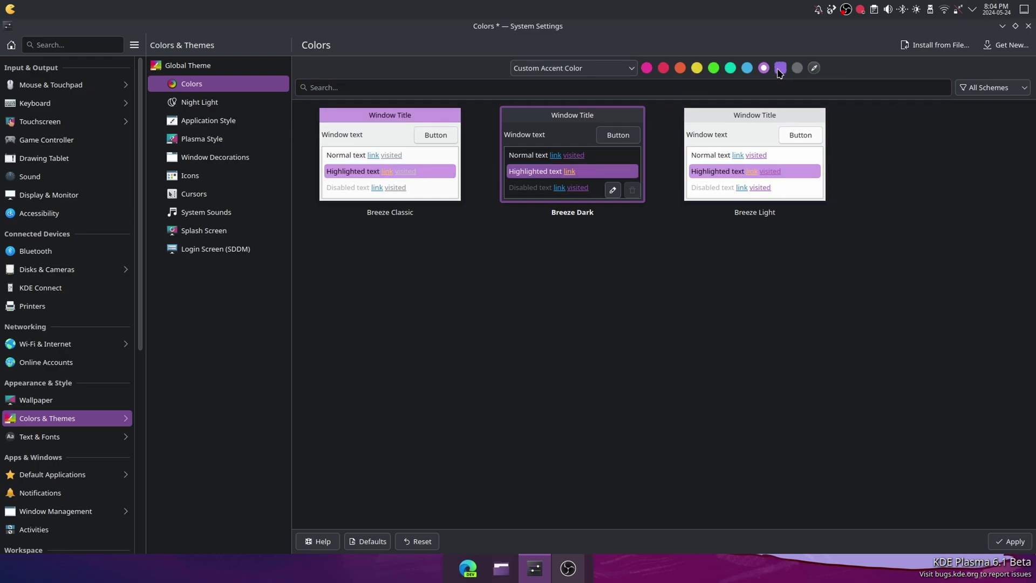
- Cancel the custom color picker, apply the purple accent, then select the darker purple swatch
left_click(814, 67)
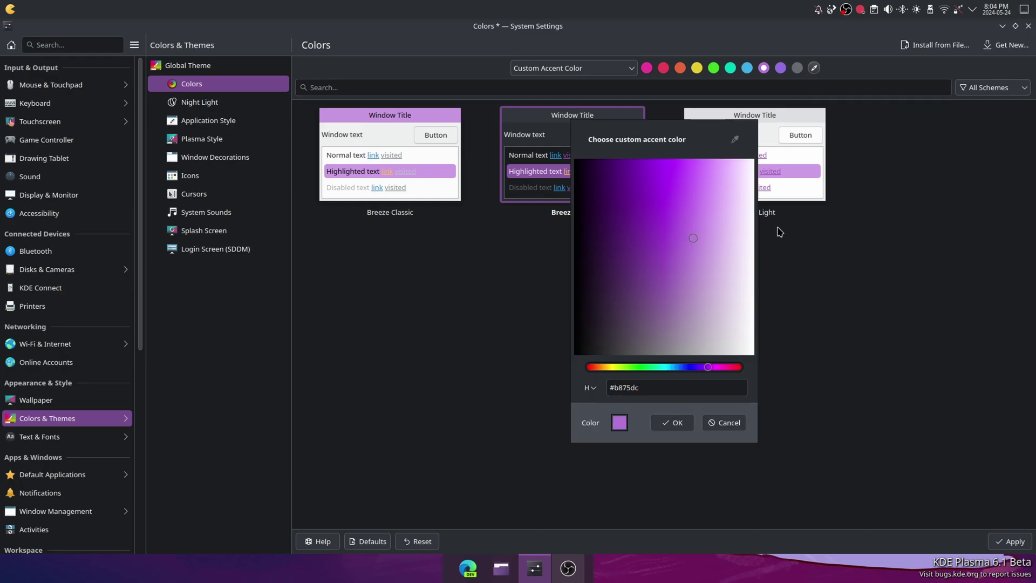
left_click(712, 425)
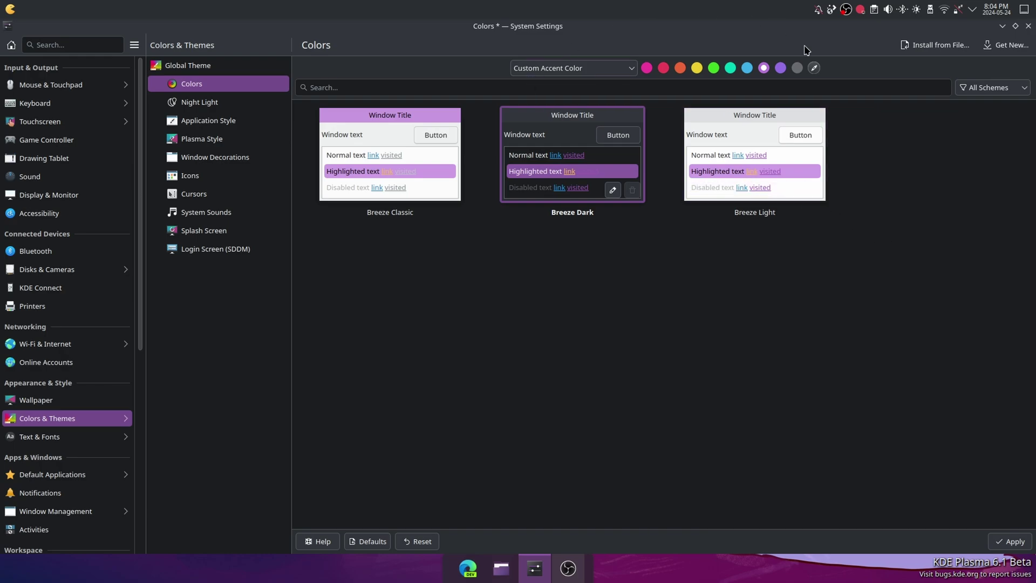
mouse_move(436, 178)
left_click(1015, 543)
left_click(780, 67)
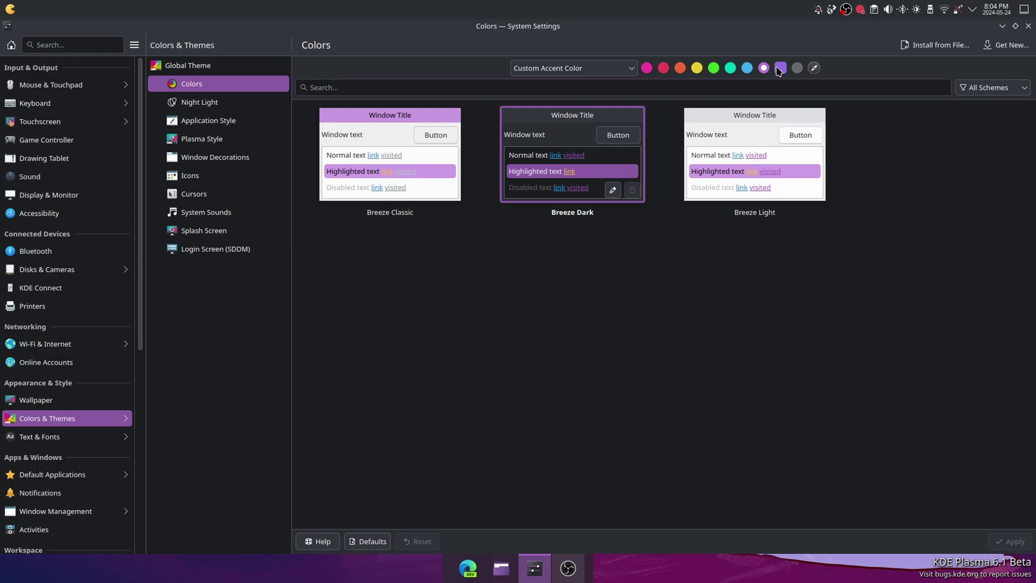
- Apply the darker purple accent, then toggle the tray's sleep-inhibit off and back on
left_click(1002, 543)
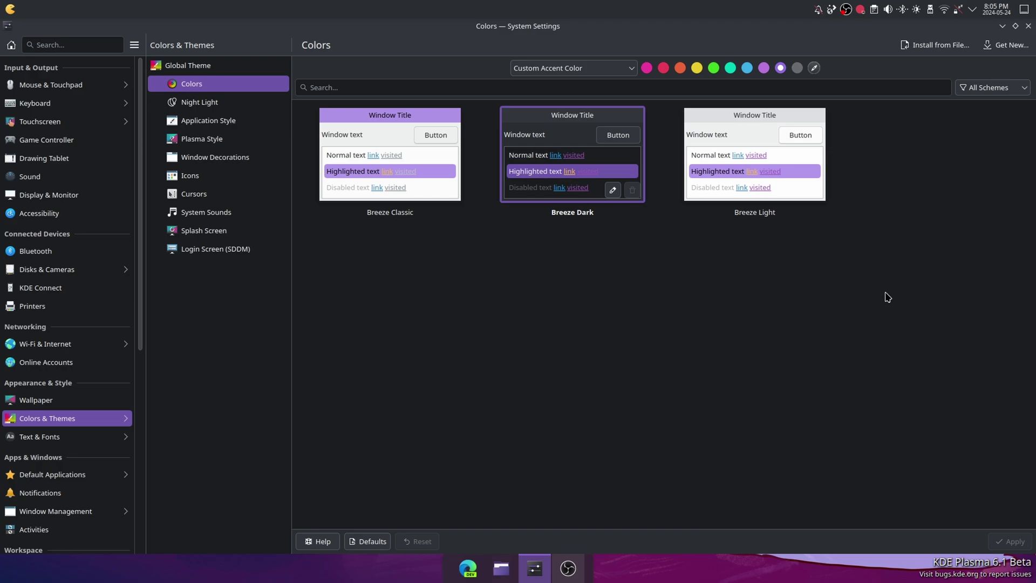
left_click(958, 12)
left_click(959, 12)
- Un-maximize System Settings and move it up and to the left
left_click_drag(795, 26, 462, 109)
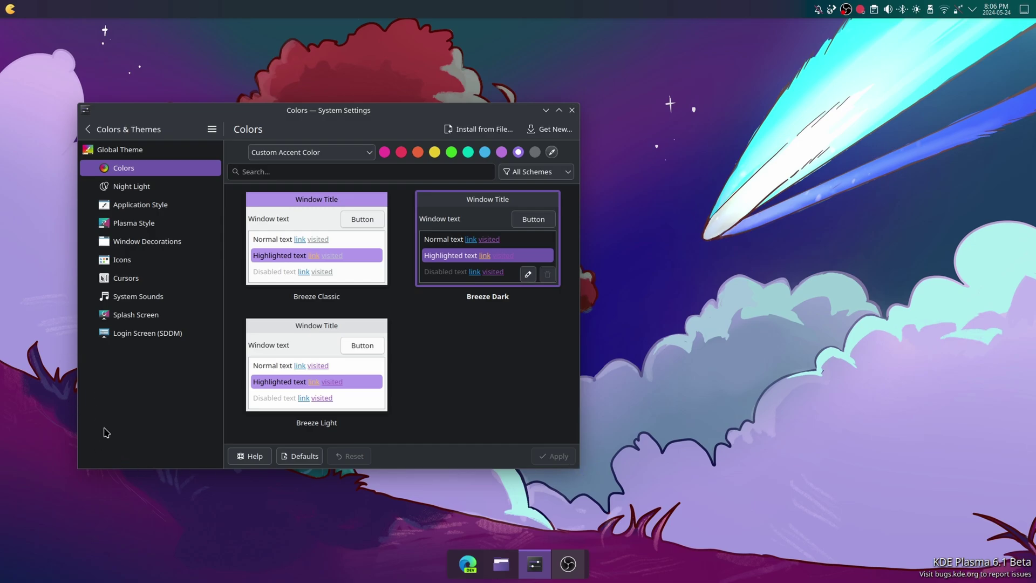
left_click_drag(356, 120, 293, 75)
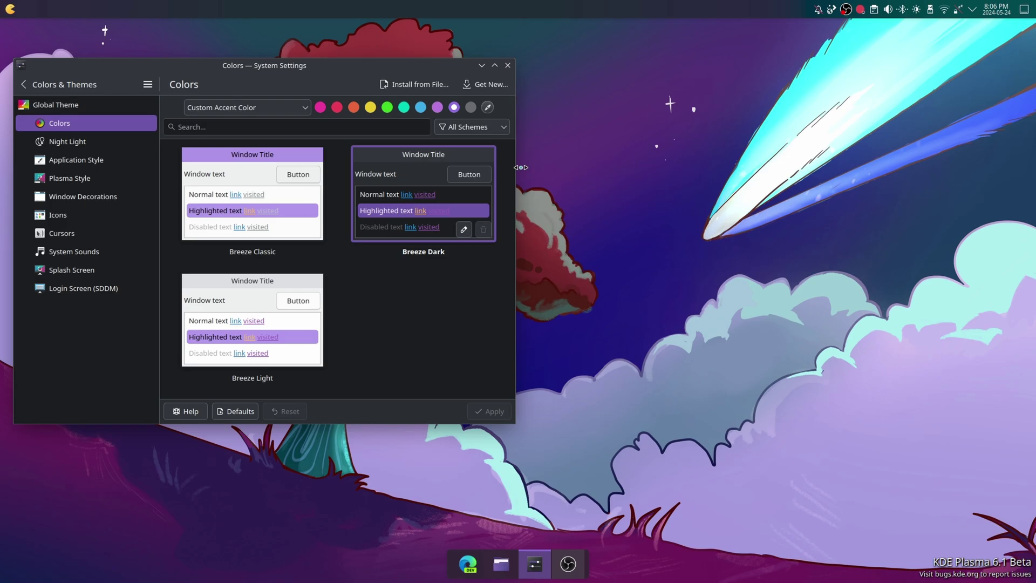
- Launch Dolphin from the taskbar and bring up Overview via the top-left hot corner
left_click(500, 564)
mouse_move(1, 3)
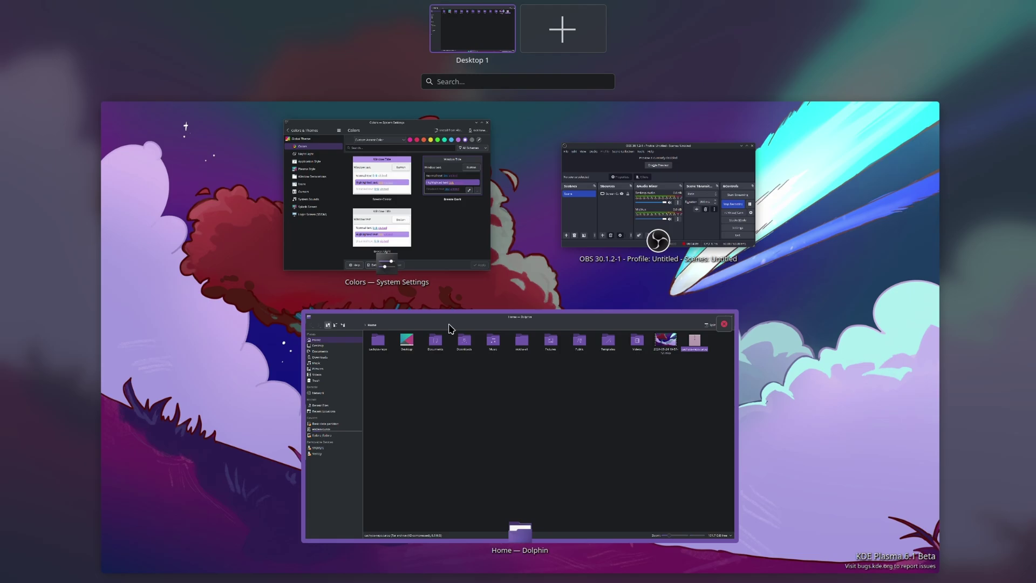
- Bring Dolphin forward and close it, then centre the Colors settings window on screen
left_click(500, 419)
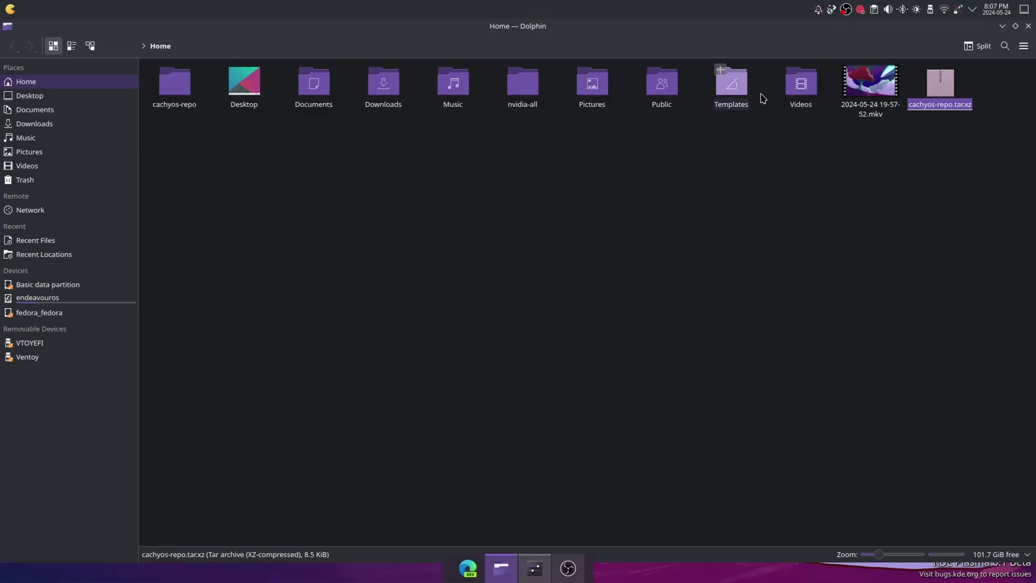
left_click(1028, 26)
left_click_drag(338, 24, 611, 85)
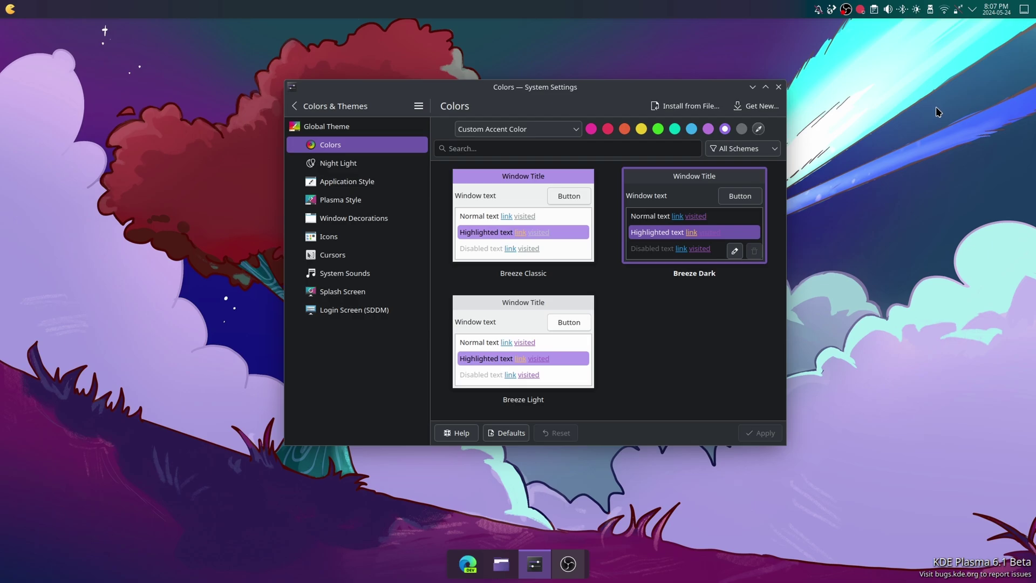